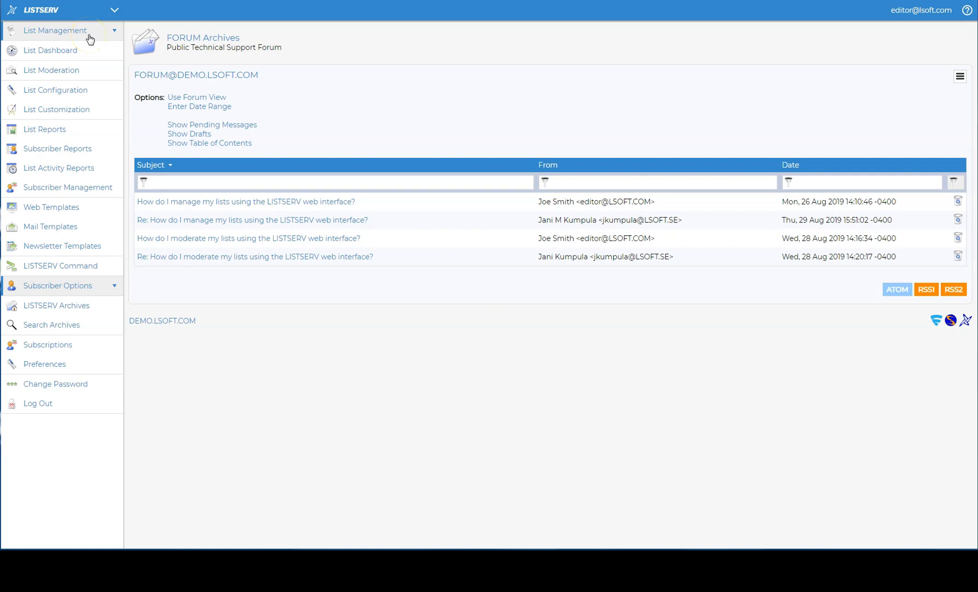
# Step: Show all templates in the Mail Template Editor
pyautogui.click(87, 227)
pyautogui.click(201, 132)
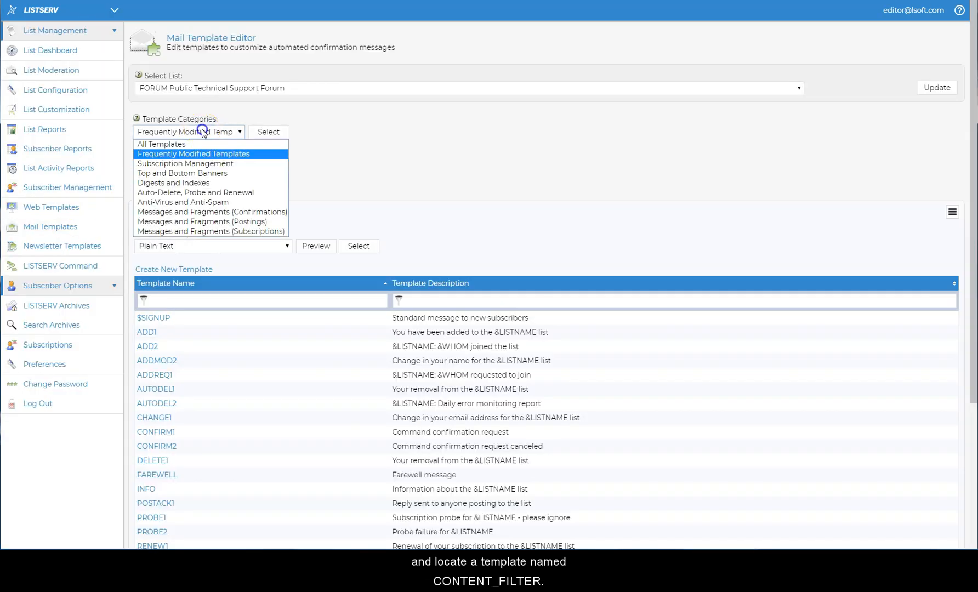
pyautogui.click(202, 144)
pyautogui.click(270, 134)
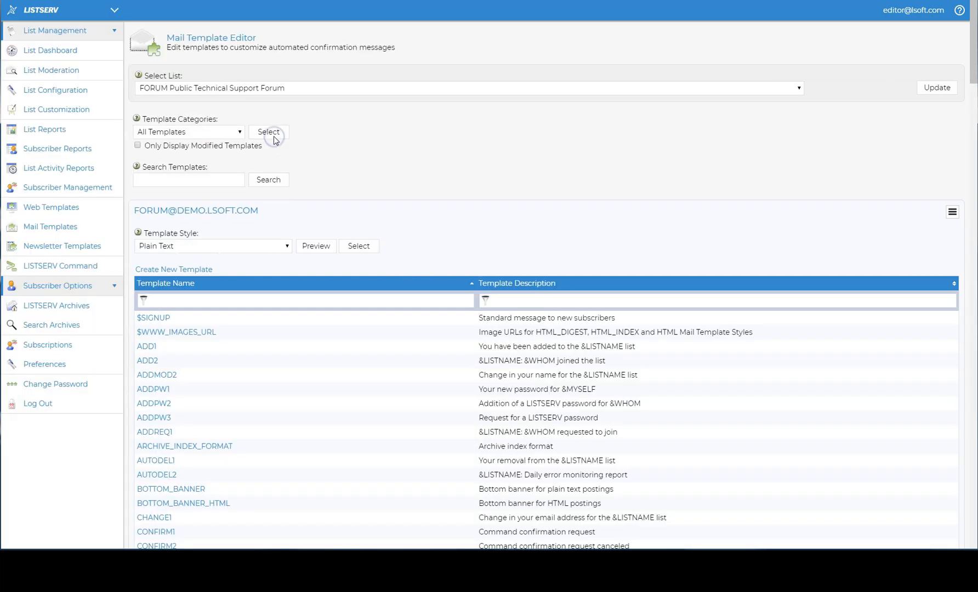
# Step: Filter templates by 'content_filter' and open CONTENT_FILTER's empty content for editing
pyautogui.click(252, 299)
pyautogui.write('conten')
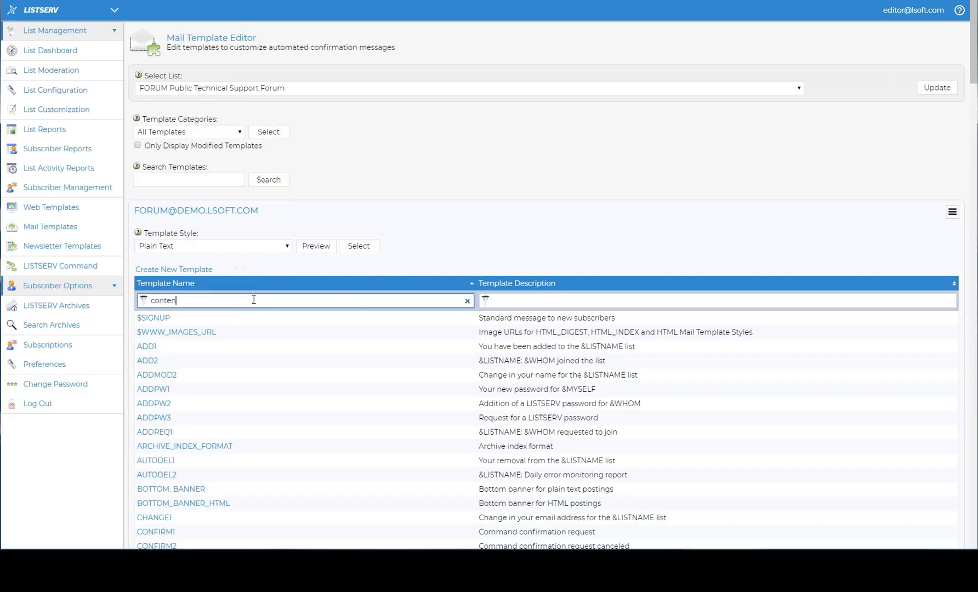
pyautogui.write('t_filter')
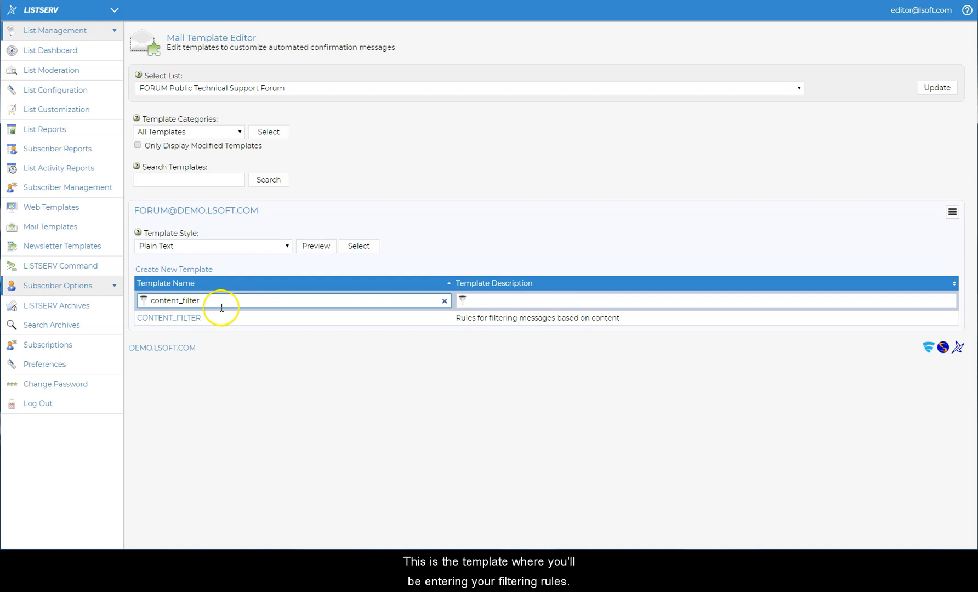
pyautogui.click(184, 322)
pyautogui.click(261, 234)
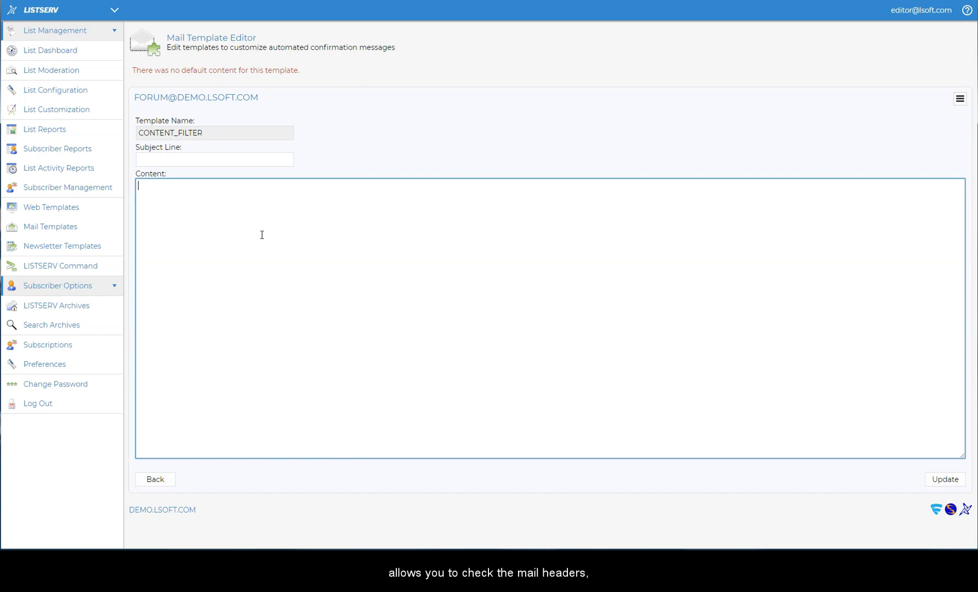
# Step: Paste the four-rule From/Subject/Text/From skeleton into Content and set the first action to ALLOW
pyautogui.write('From: Action:  Subject: Action:  Text: Action:  From: Action:')
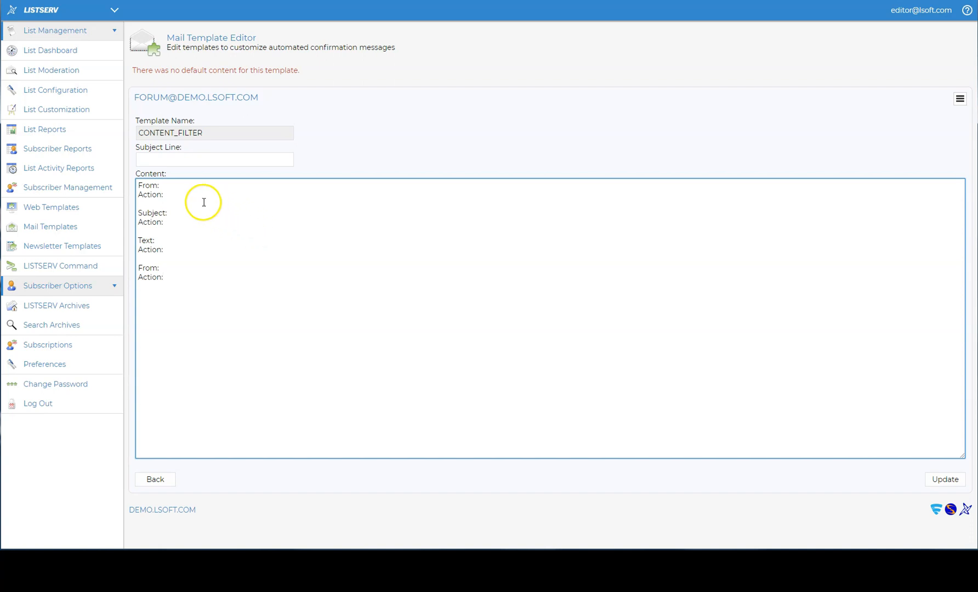
pyautogui.click(180, 187)
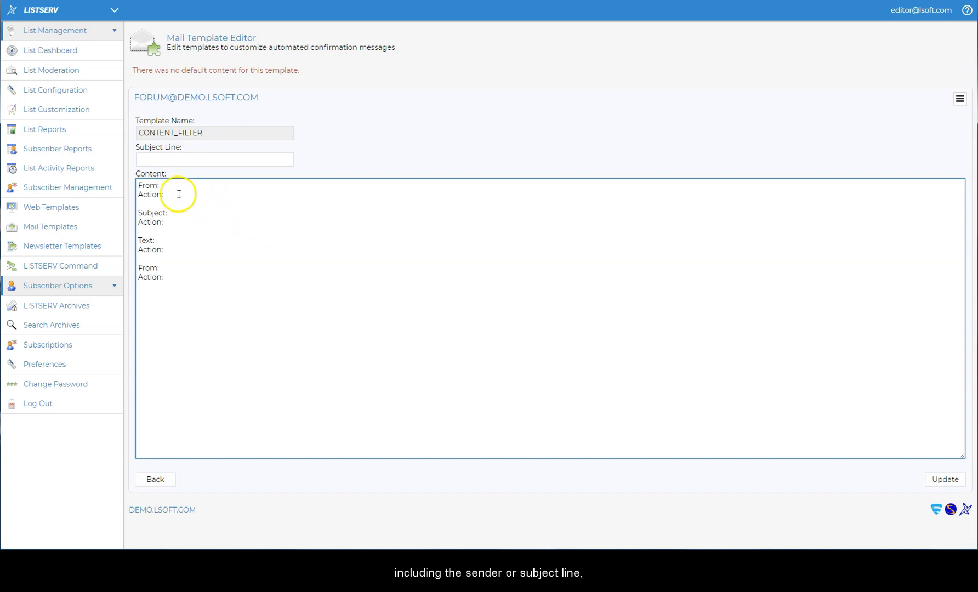
pyautogui.click(177, 215)
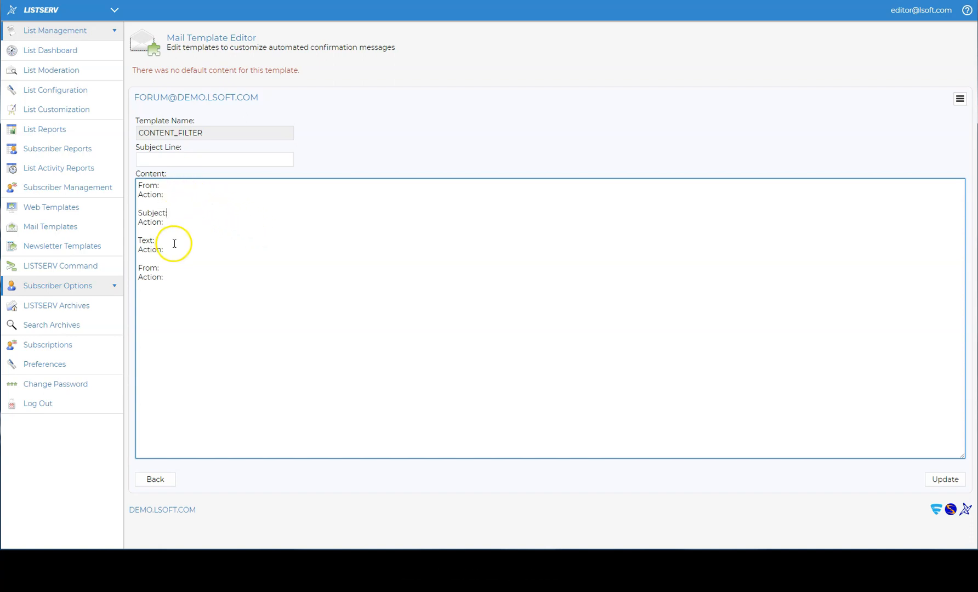
pyautogui.click(175, 239)
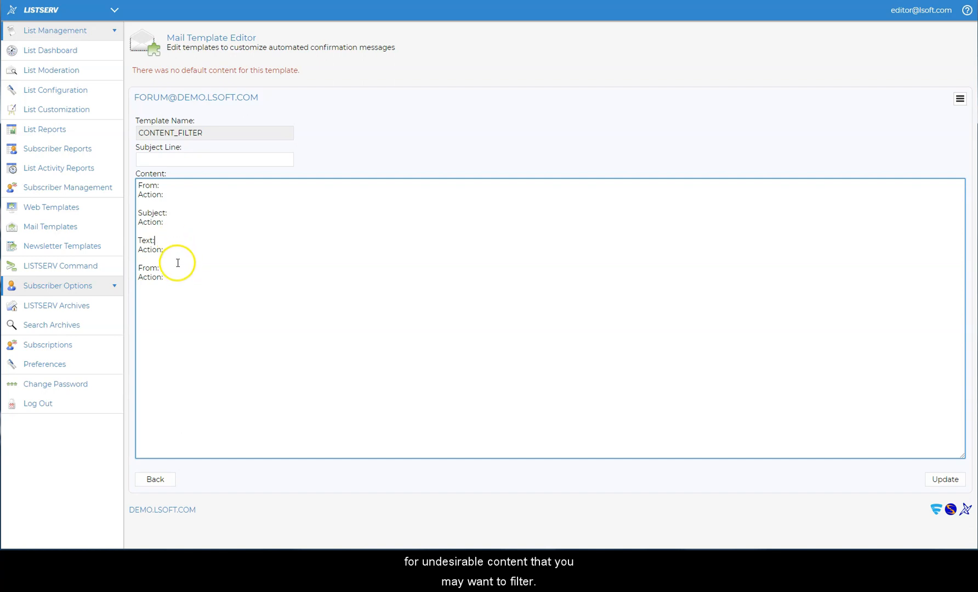
pyautogui.click(181, 195)
pyautogui.click(179, 223)
pyautogui.click(183, 249)
pyautogui.click(183, 277)
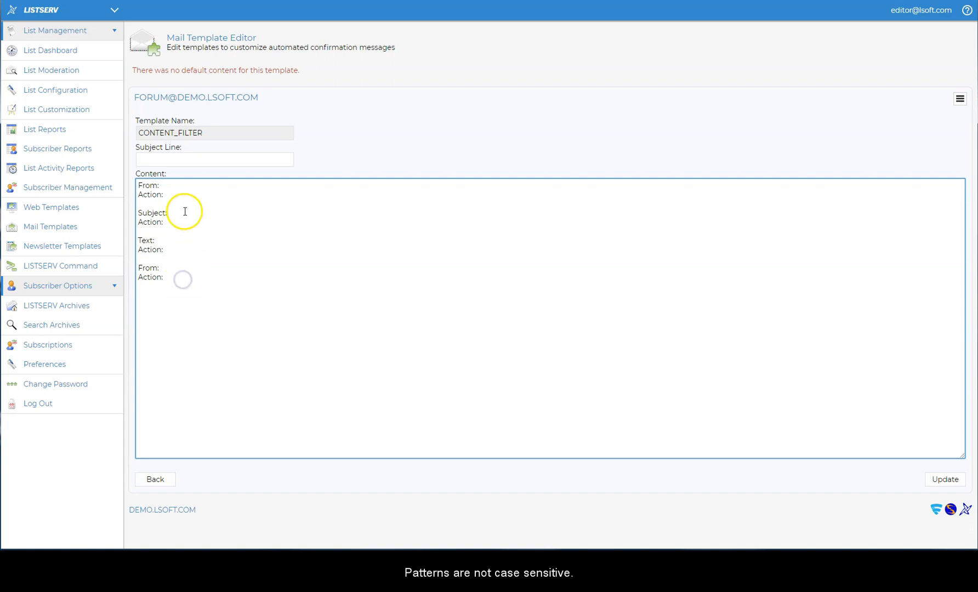
pyautogui.click(183, 195)
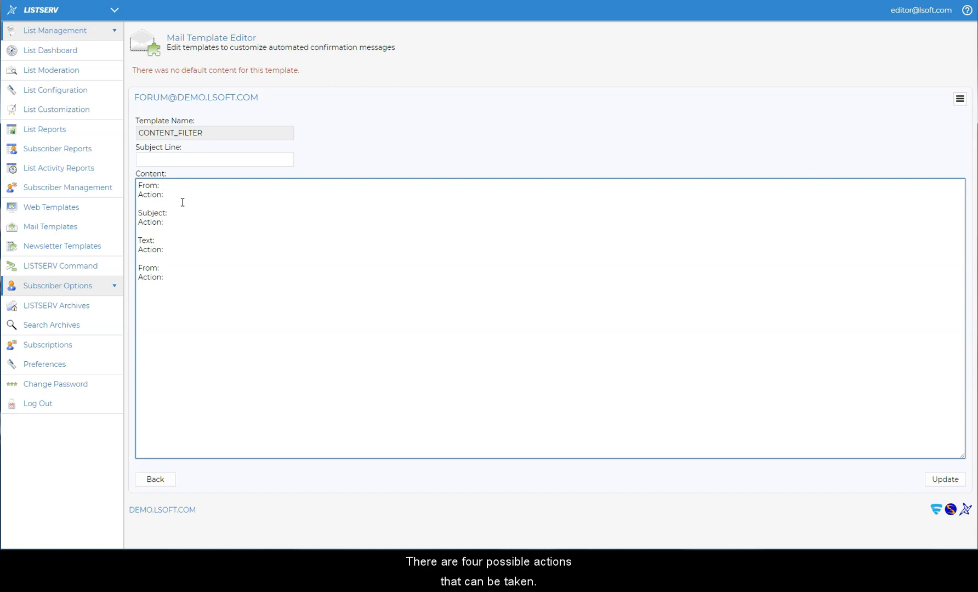
pyautogui.write('ALLOW')
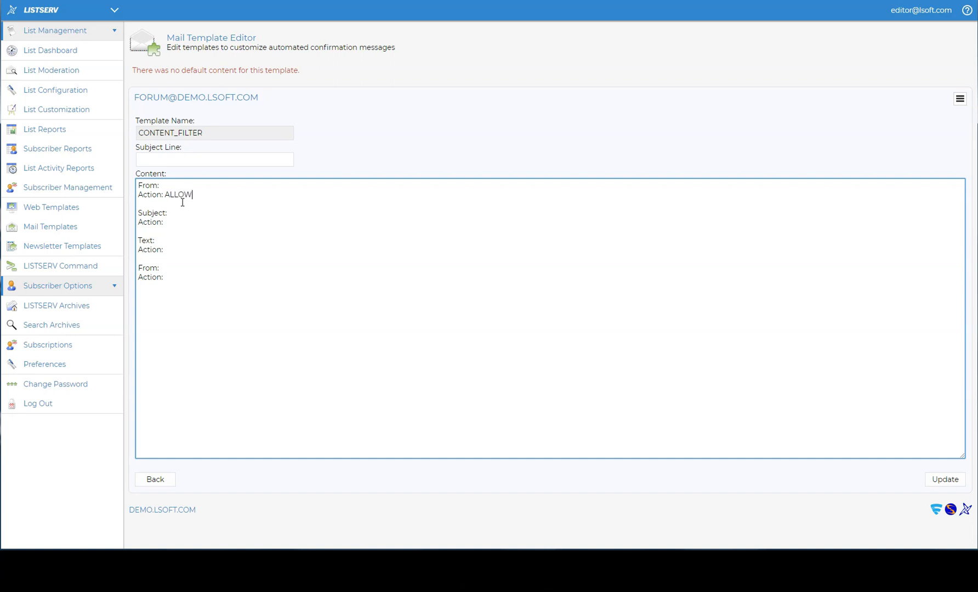
# Step: Set the second, third and fourth rule actions to REJECT, MODERATE and DISCARD
pyautogui.click(180, 221)
pyautogui.write('REJECT')
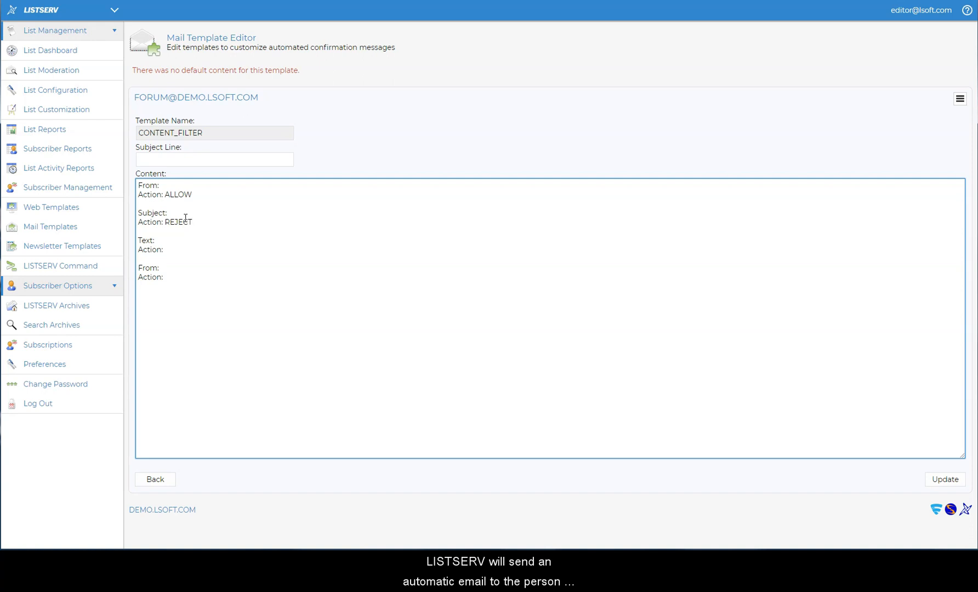
pyautogui.click(181, 250)
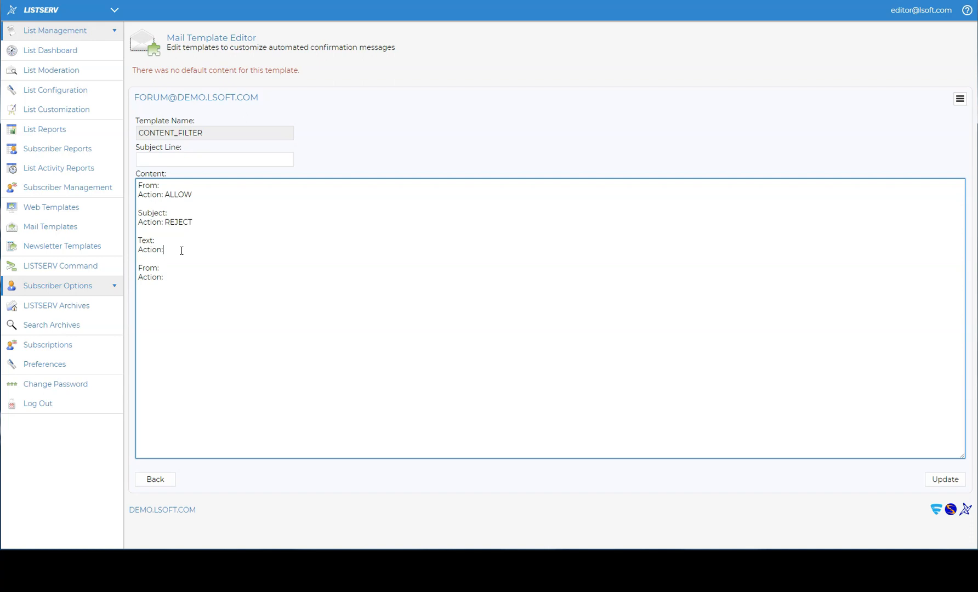
pyautogui.write('MODERATE')
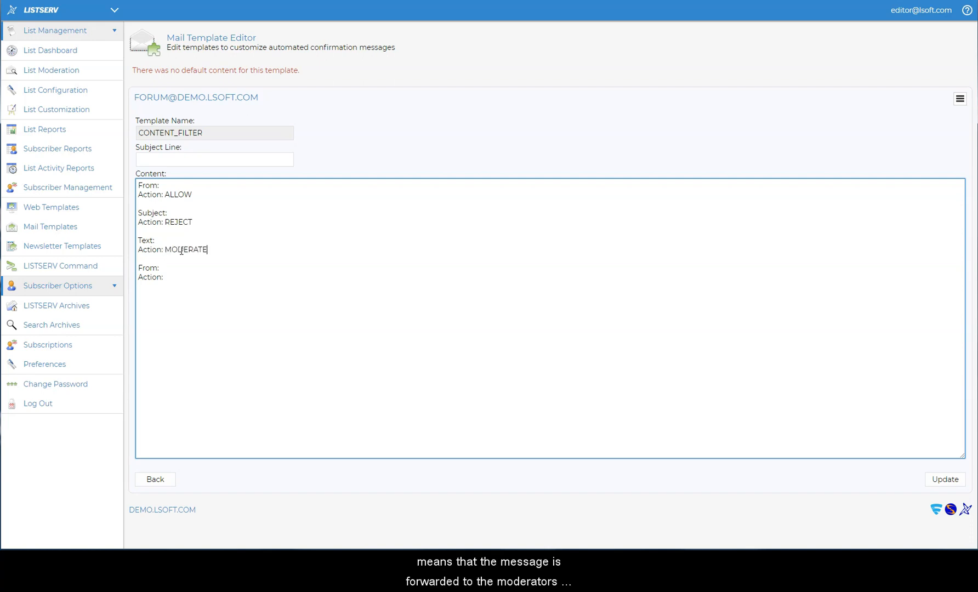
pyautogui.click(182, 276)
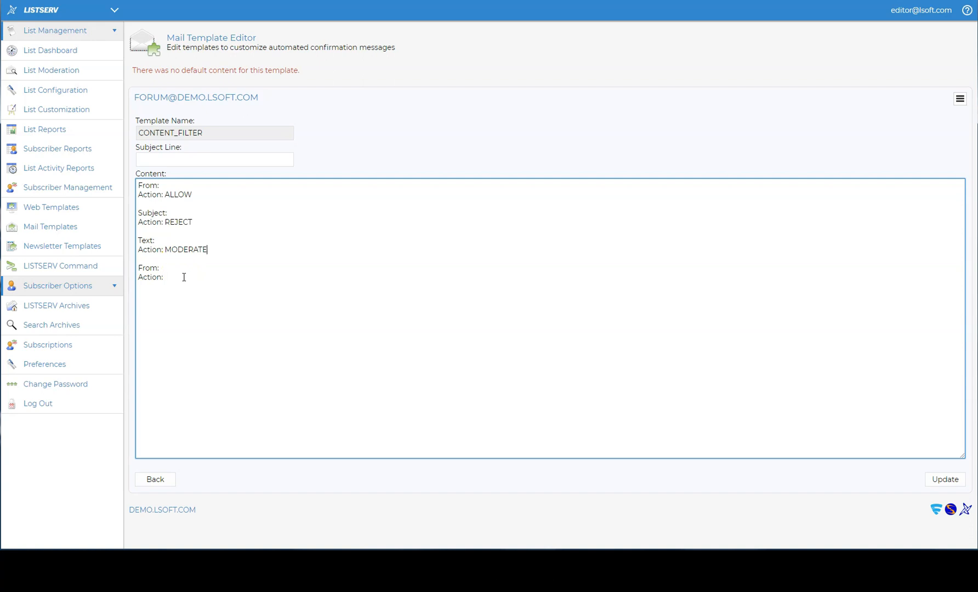
pyautogui.click(184, 276)
pyautogui.write('DISCARD')
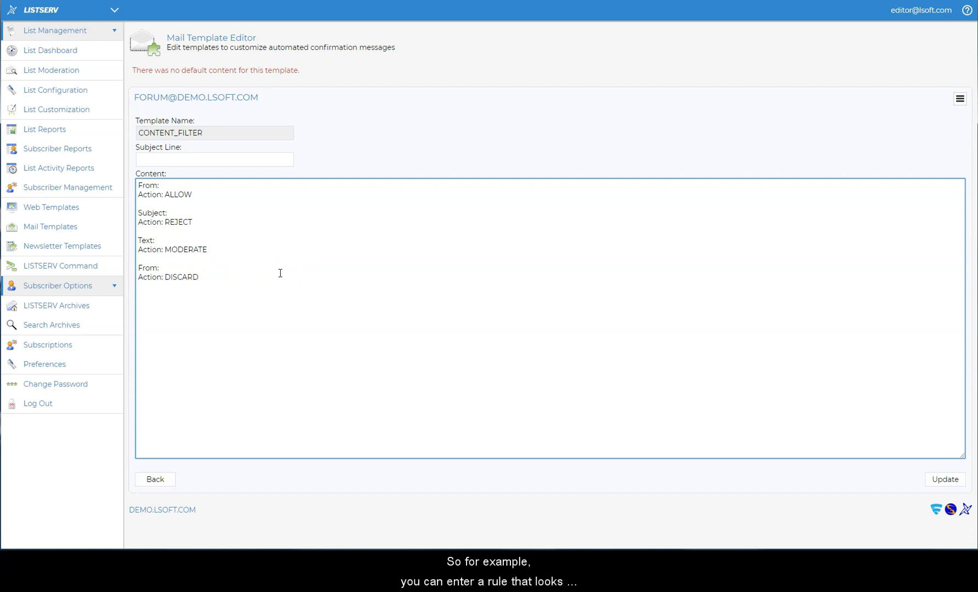
# Step: Enter the allowed sender's e-mail address on the first From: line
pyautogui.click(198, 183)
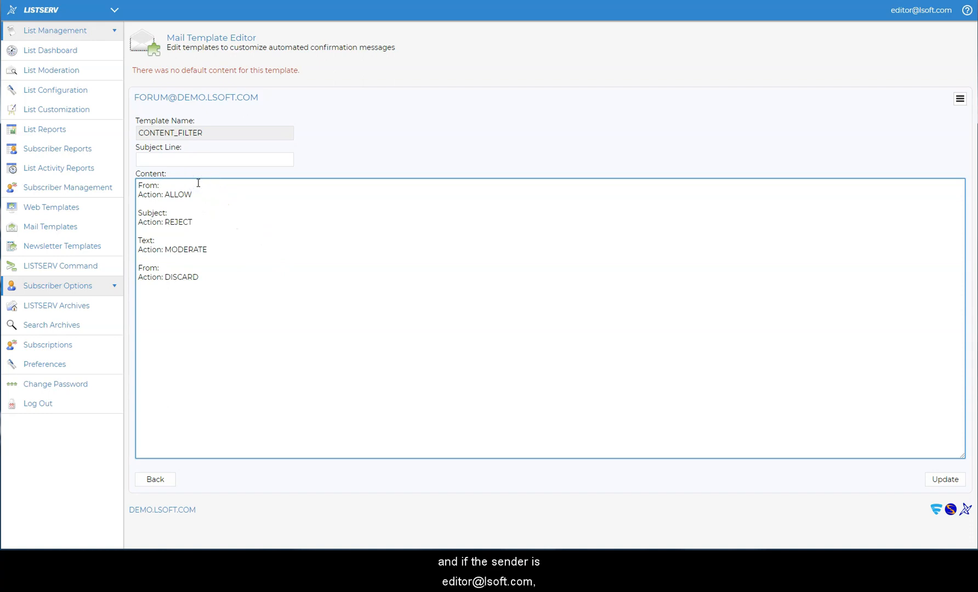
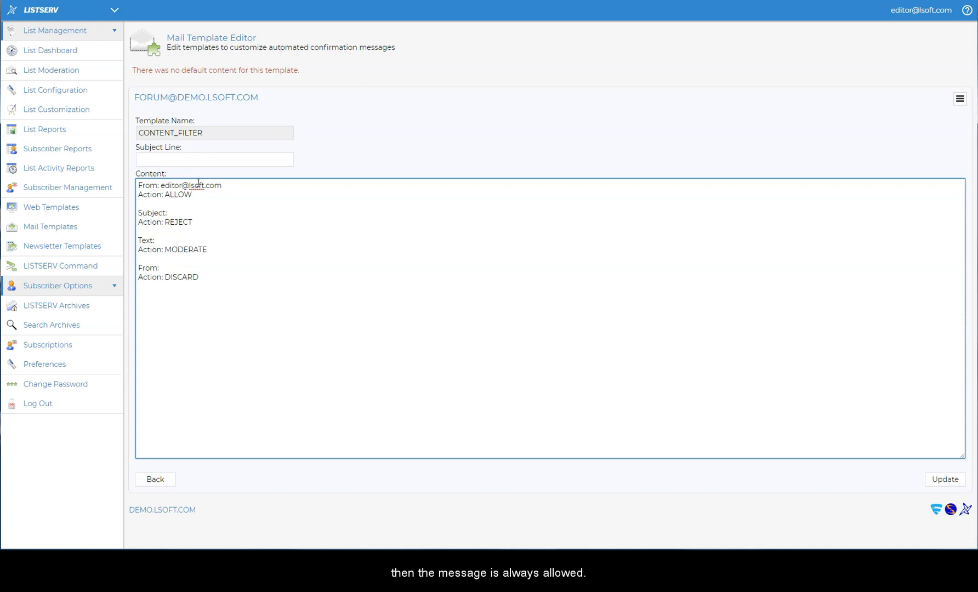
pyautogui.click(243, 197)
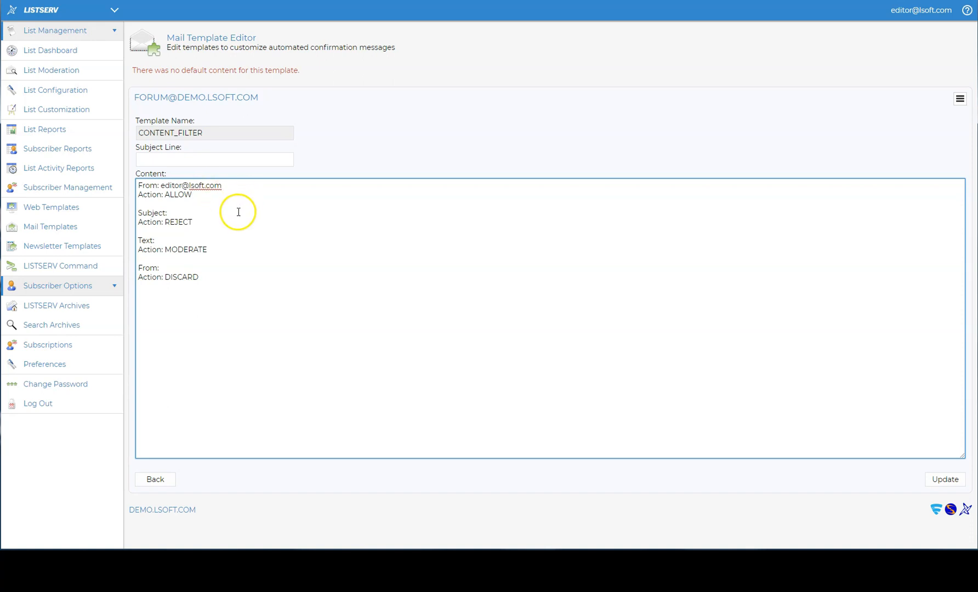
# Step: Match subject 'Out of Office' and reply 'Out-of-office replies are not allowed on this list.'
pyautogui.click(238, 216)
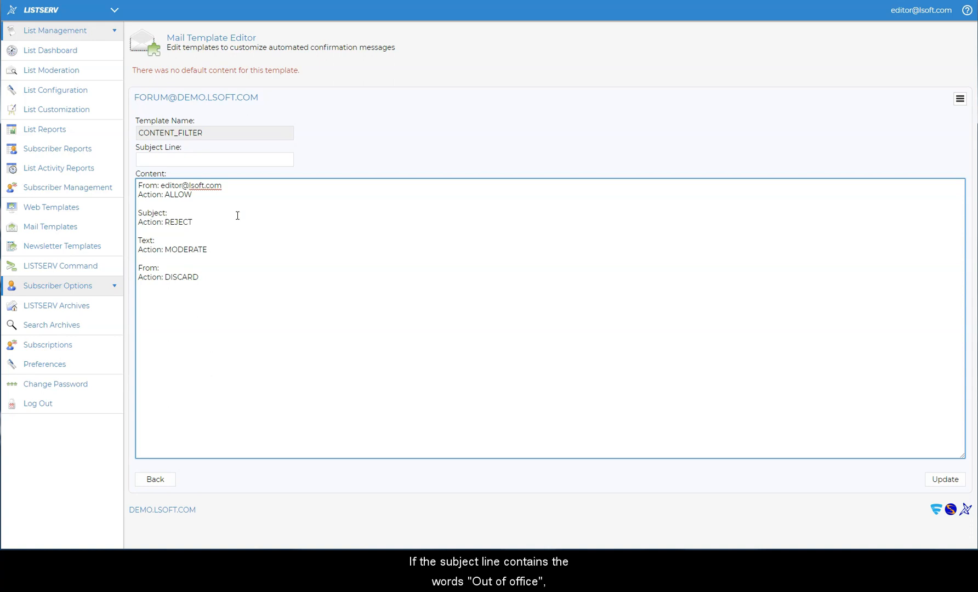
pyautogui.write('Out o')
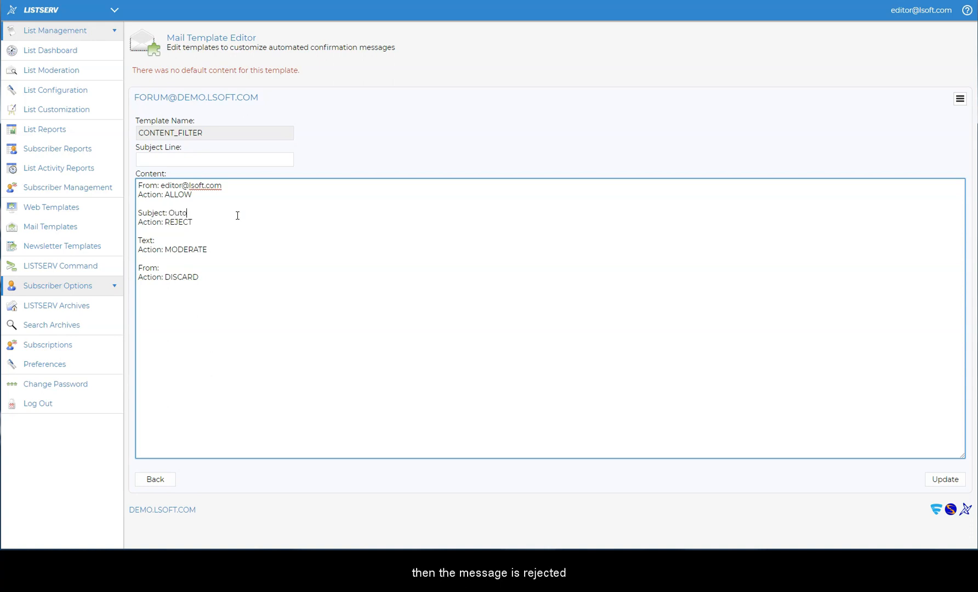
pyautogui.write(' of Office')
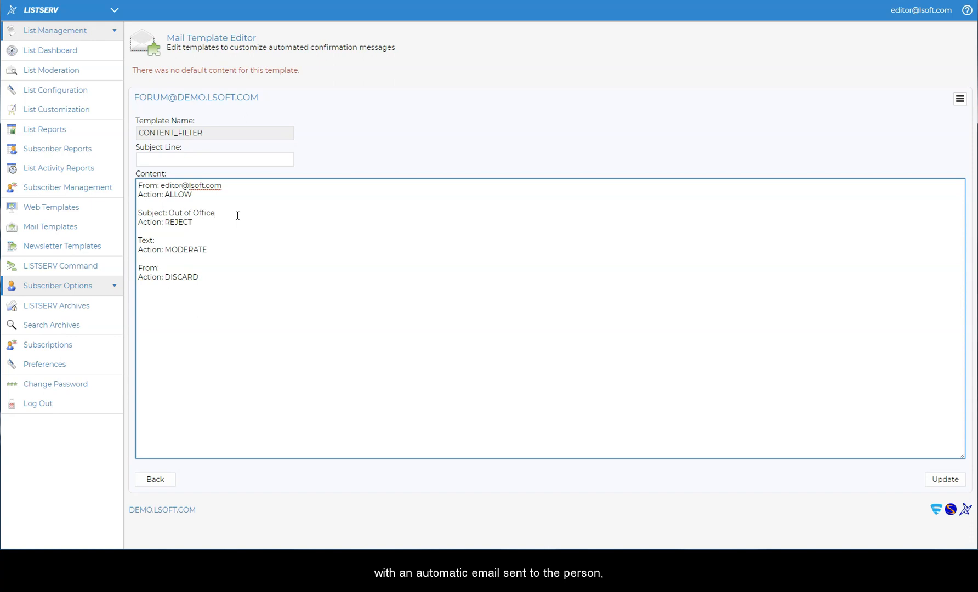
pyautogui.click(288, 204)
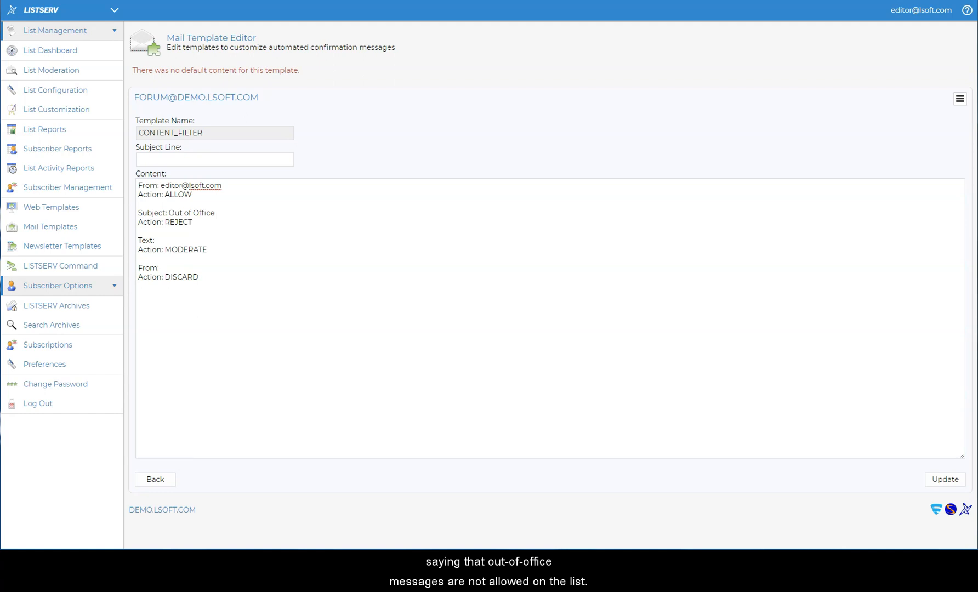
pyautogui.click(220, 222)
pyautogui.write('Out-of-office replies are not allowed on this list.')
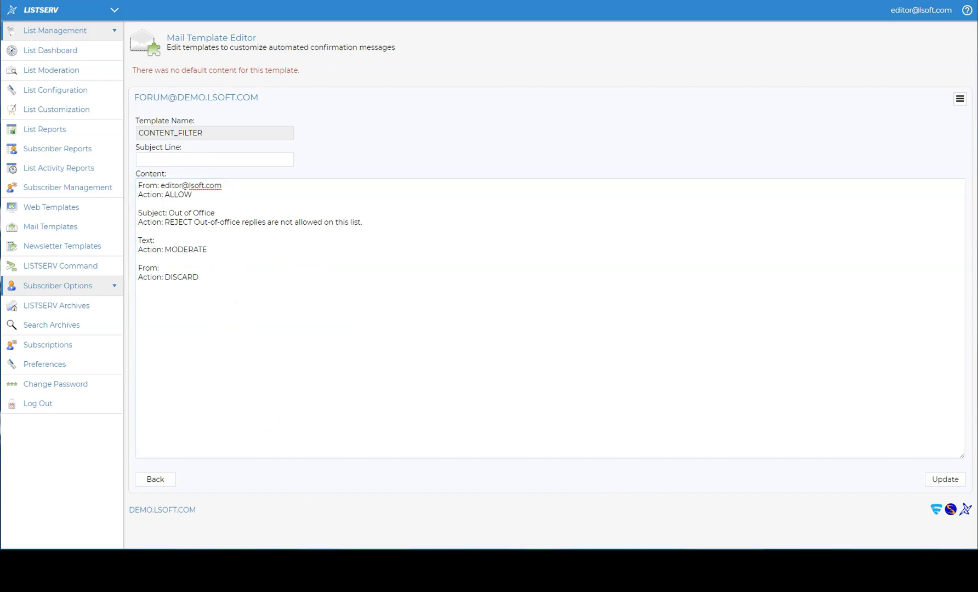
# Step: Insert a rule rejecting messages without a subject above the Text rule
pyautogui.click(165, 229)
pyautogui.press('Return')
pyautogui.press('Return')
pyautogui.write('Subject:: Action: REJECT Subject lines are required for messages posted to this list.')
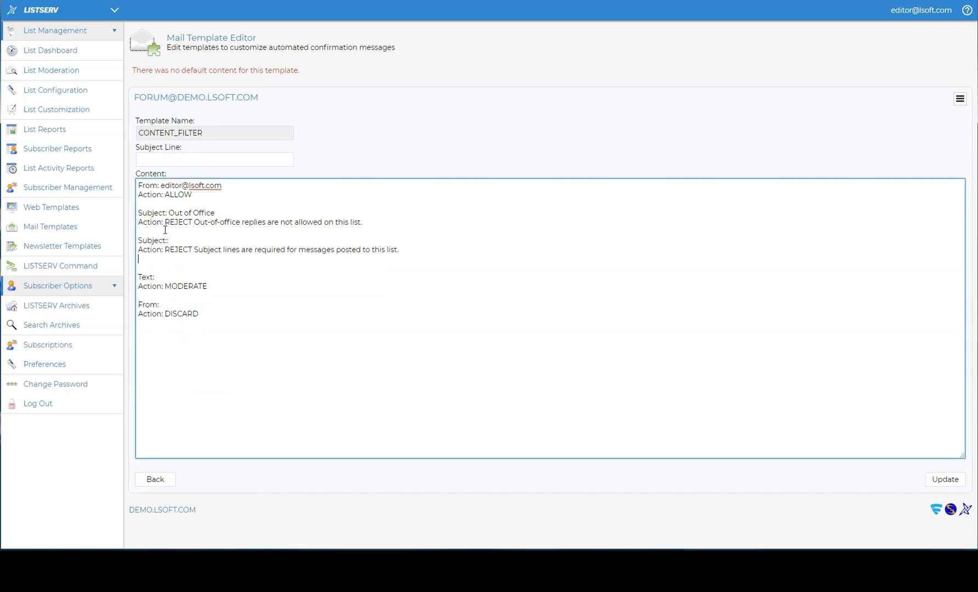
pyautogui.press('Delete')
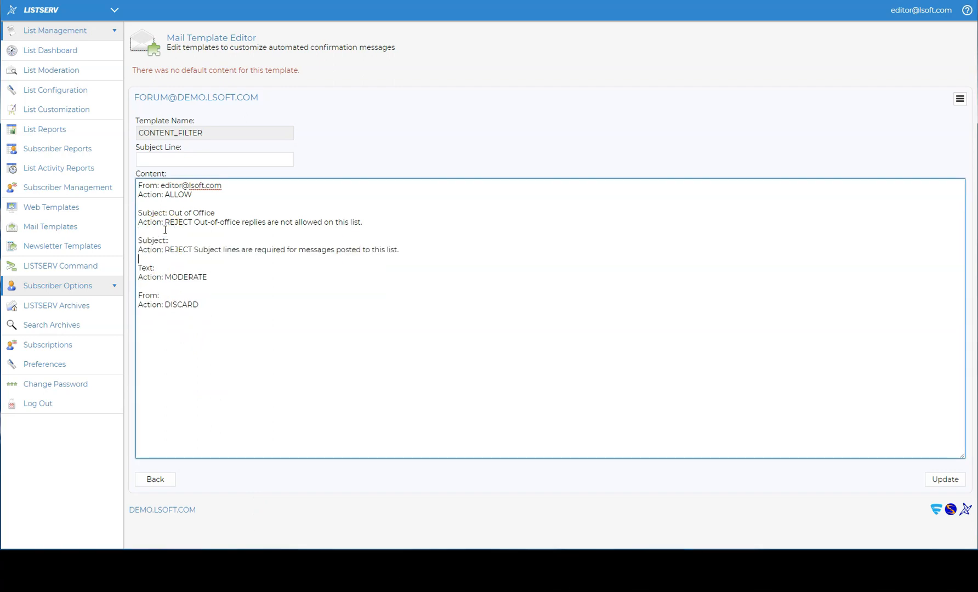
# Step: Make the MODERATE rule match text 'Copyright' and enter the unwanted sender's address for DISCARD
pyautogui.click(200, 270)
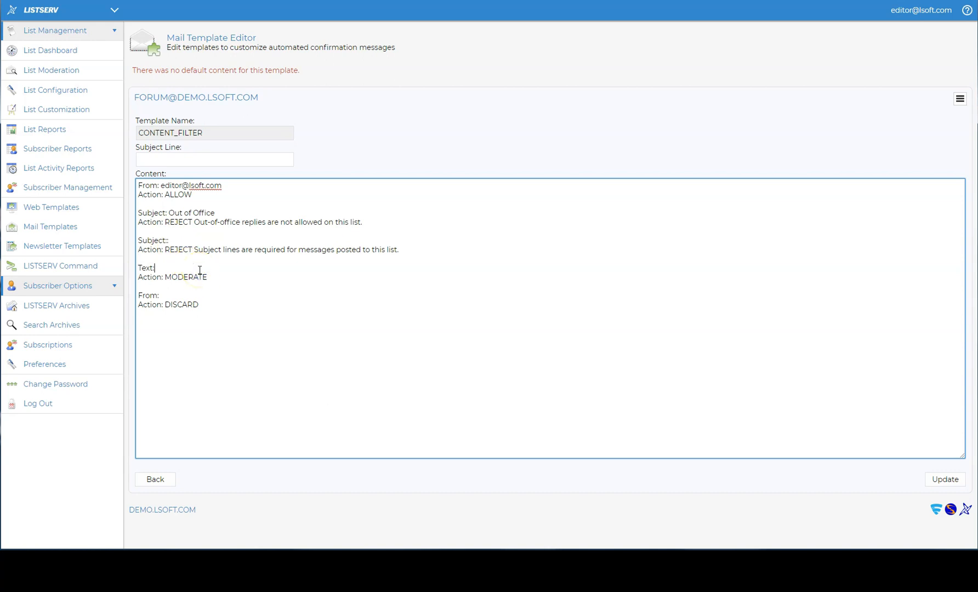
pyautogui.write('Copyright')
pyautogui.click(233, 278)
pyautogui.click(211, 298)
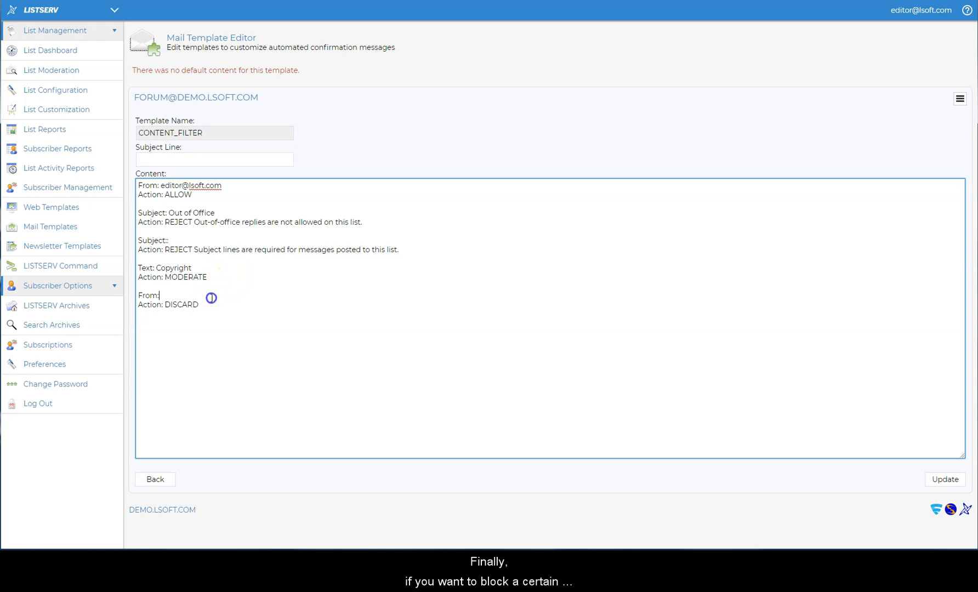
pyautogui.write('mike')
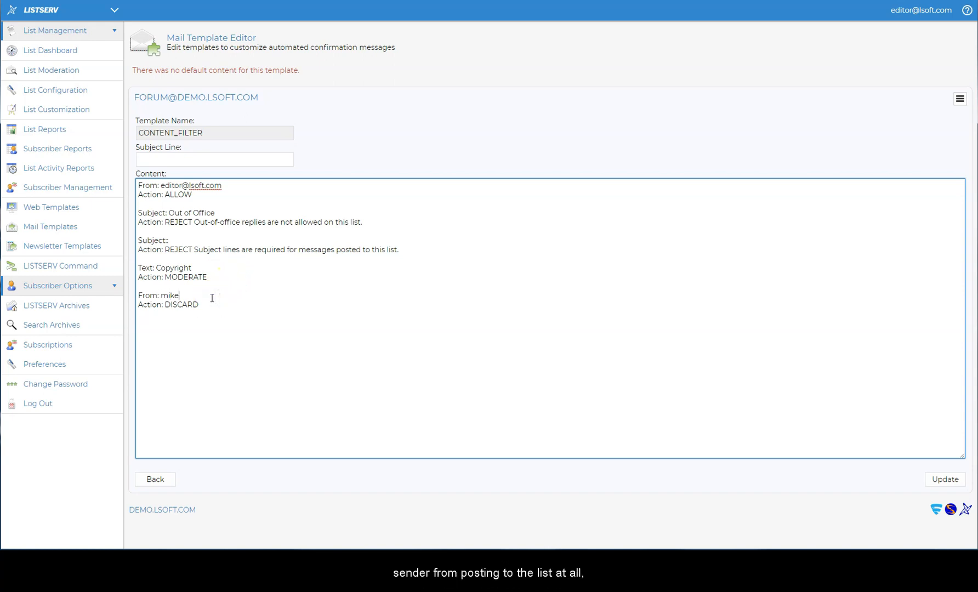
pyautogui.write('@1477')
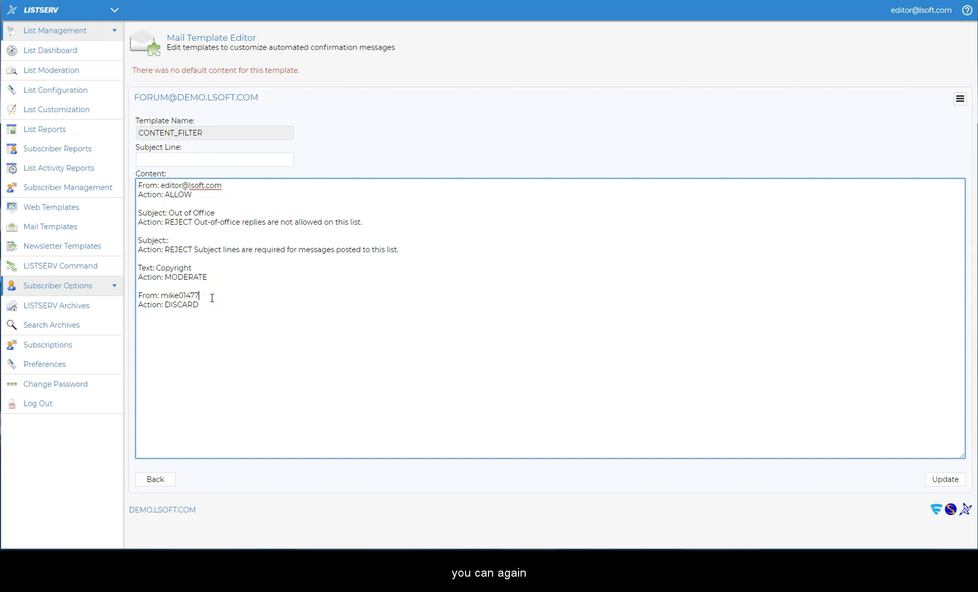
pyautogui.write('3@')
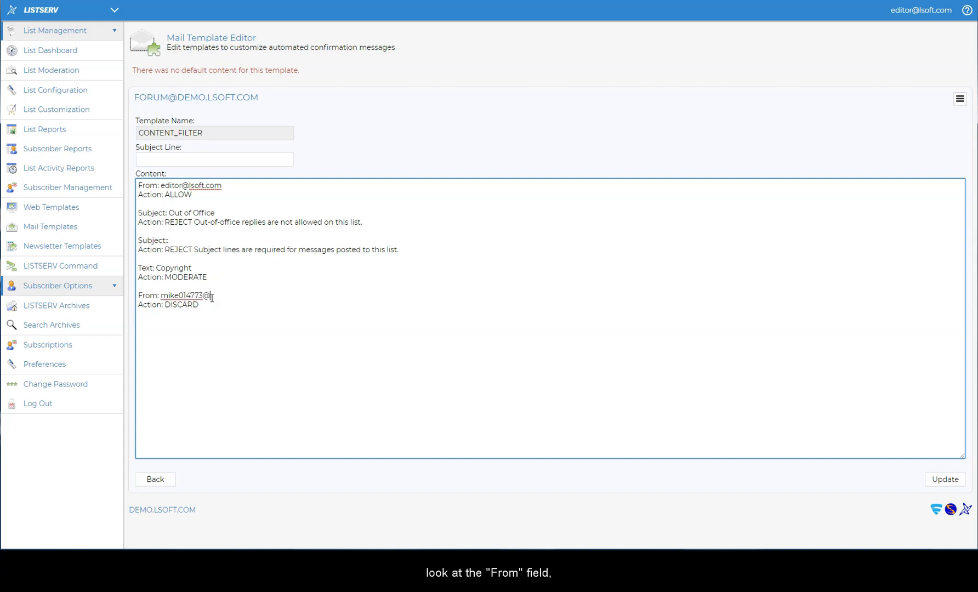
pyautogui.write('example.com')
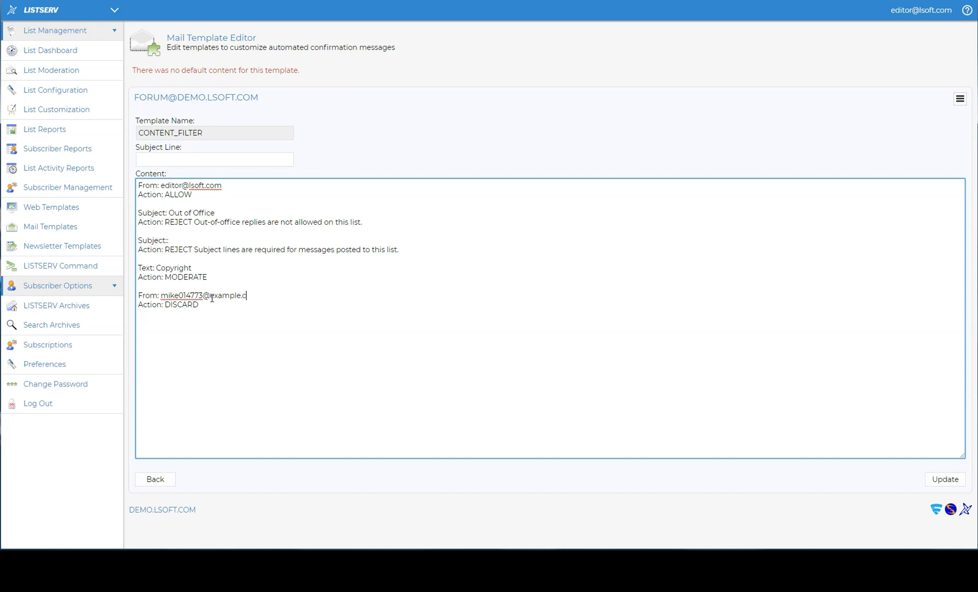
# Step: Delete the blank lines between the filtering rules
pyautogui.click(265, 306)
pyautogui.click(264, 364)
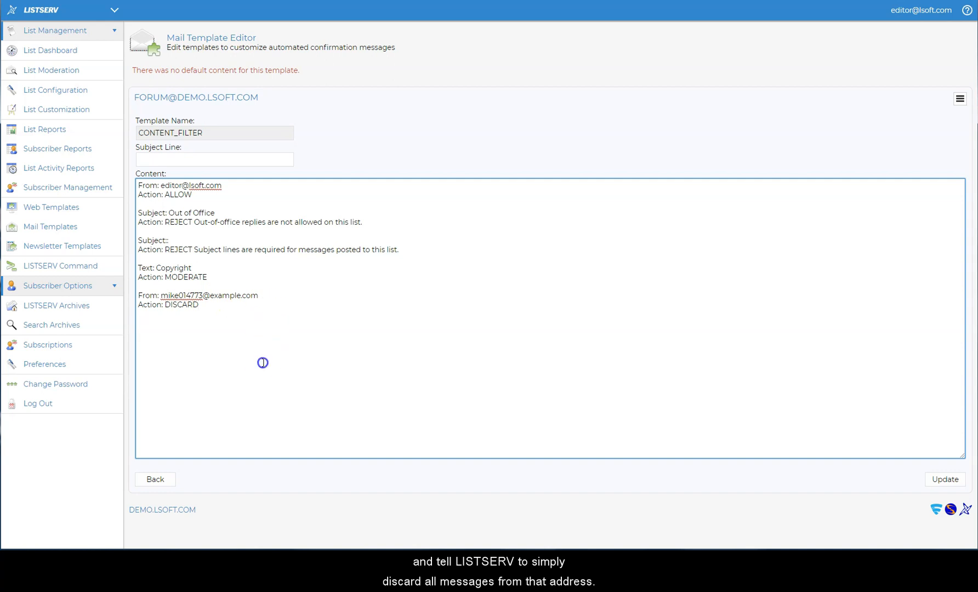
pyautogui.click(265, 204)
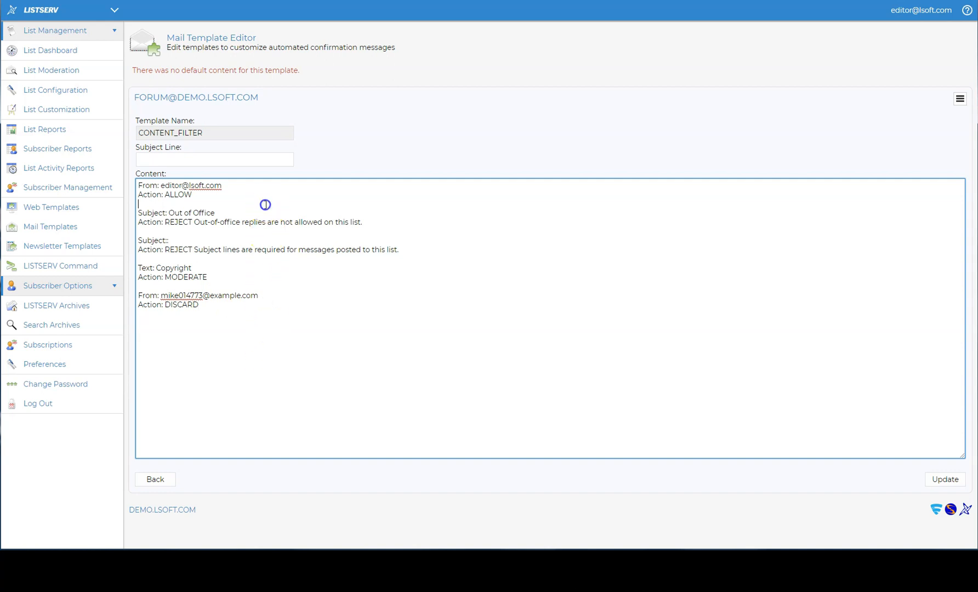
pyautogui.press('Delete')
pyautogui.press('Down')
pyautogui.press('Down')
pyautogui.press('Delete')
pyautogui.press('Down')
pyautogui.press('Down')
pyautogui.press('Delete')
pyautogui.press('Delete')
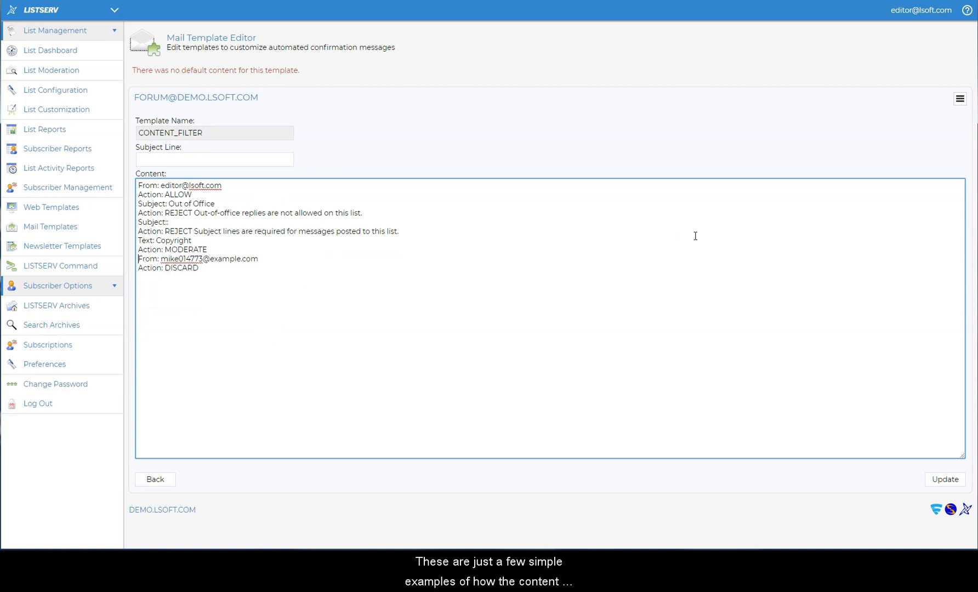
# Step: Save the CONTENT_FILTER template to the FORUM library and go to FORUM Home
pyautogui.click(946, 480)
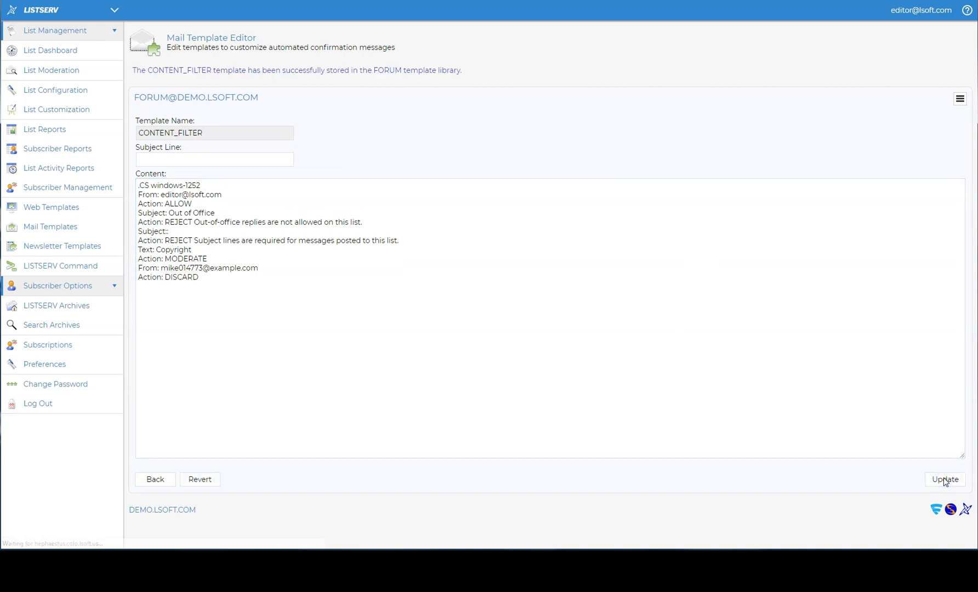
pyautogui.click(960, 100)
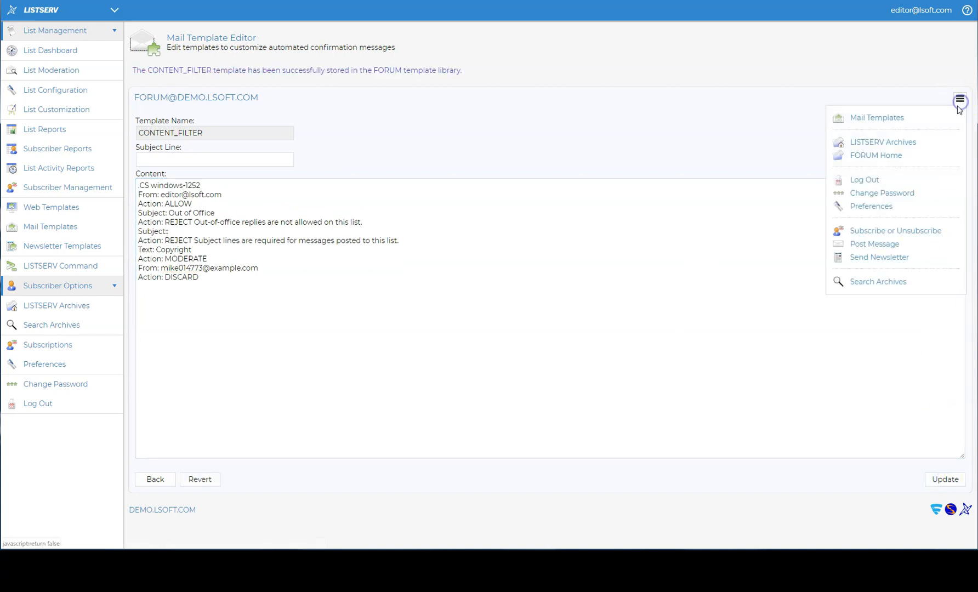
pyautogui.click(893, 156)
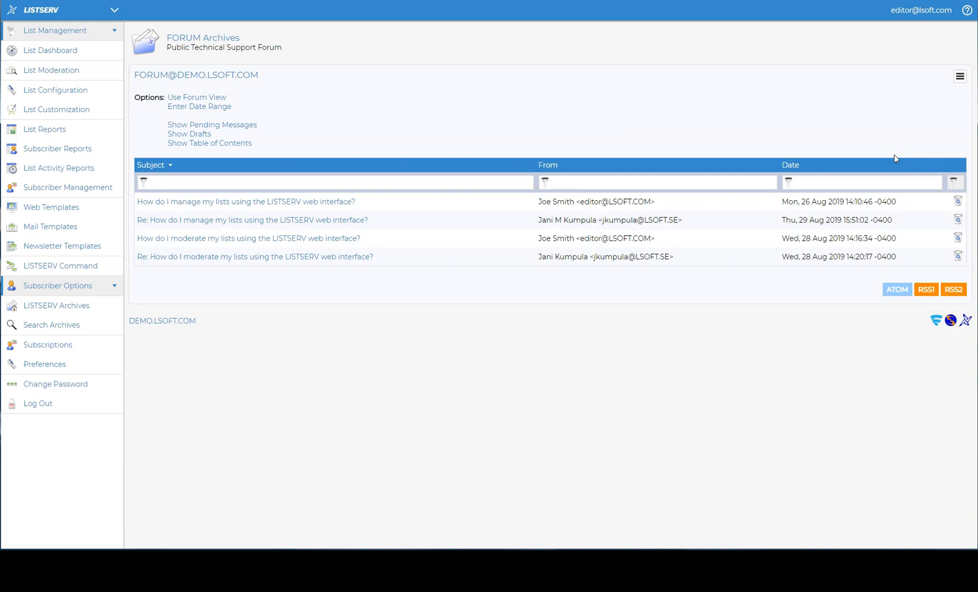